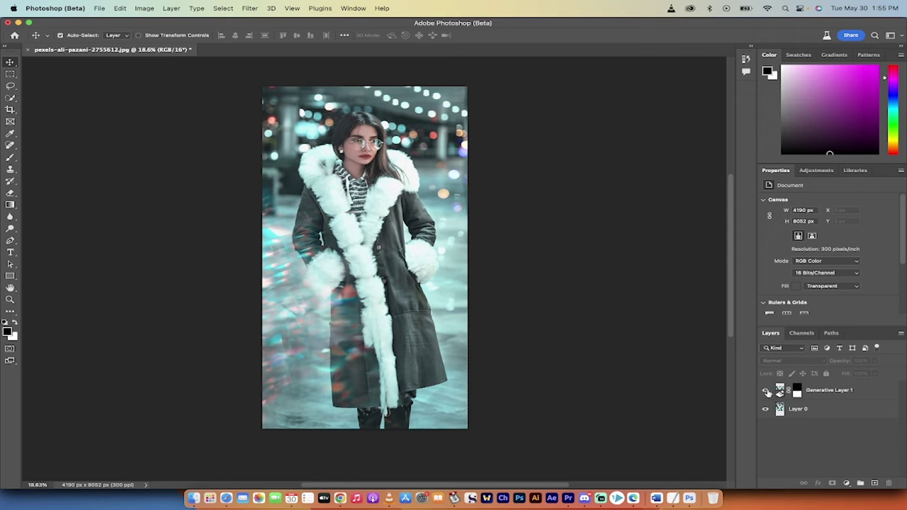
# Toggle Generative Layer 1 off and on twice to compare the coat photo with its generated lower half
pyautogui.click(766, 391)
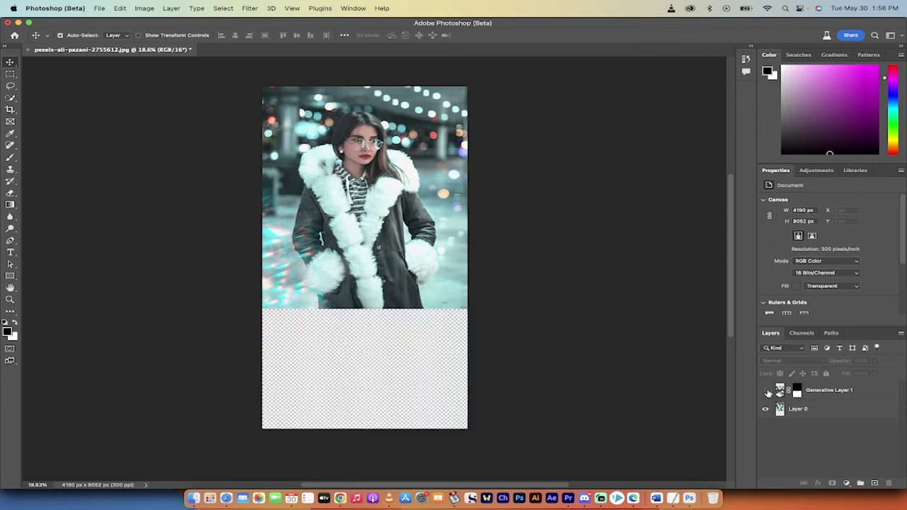
pyautogui.click(766, 390)
pyautogui.click(766, 390)
pyautogui.click(766, 391)
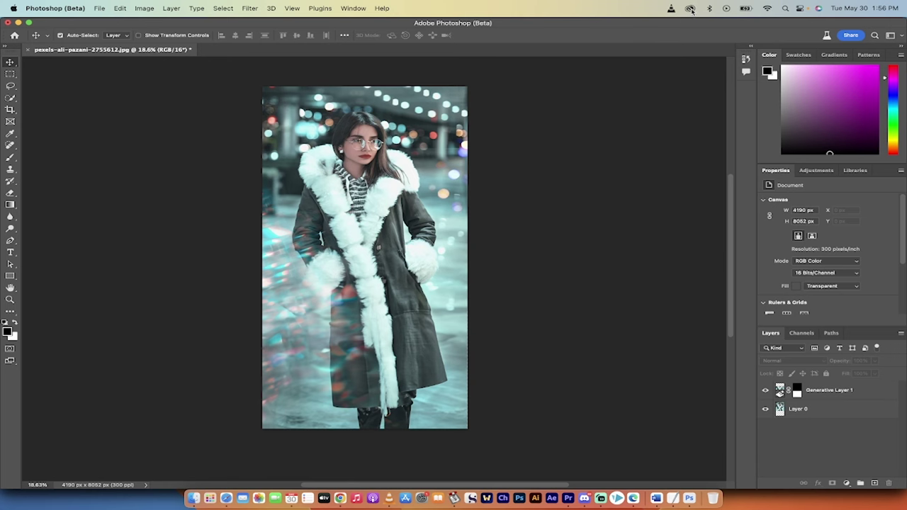
# Glance at the Creative Cloud beta apps page, recheck the generated layer, then bring up Finder's Dock menu
pyautogui.click(690, 9)
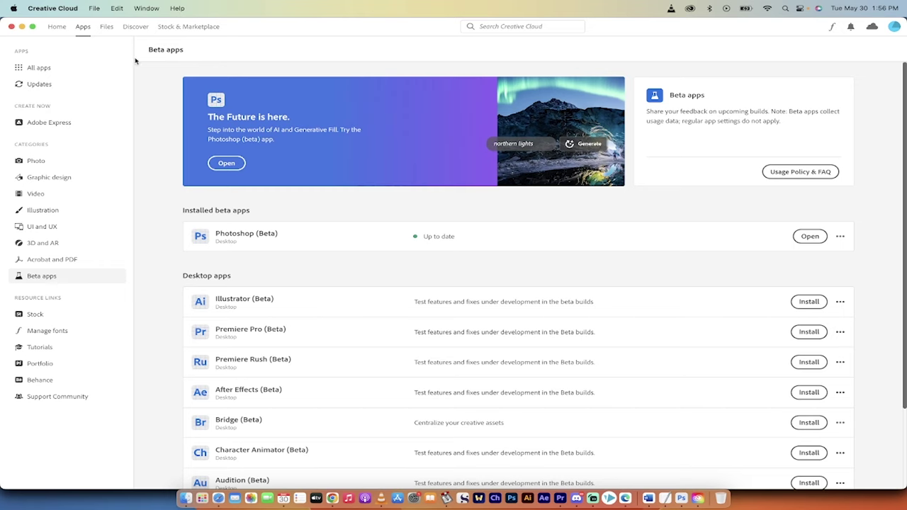
pyautogui.click(11, 26)
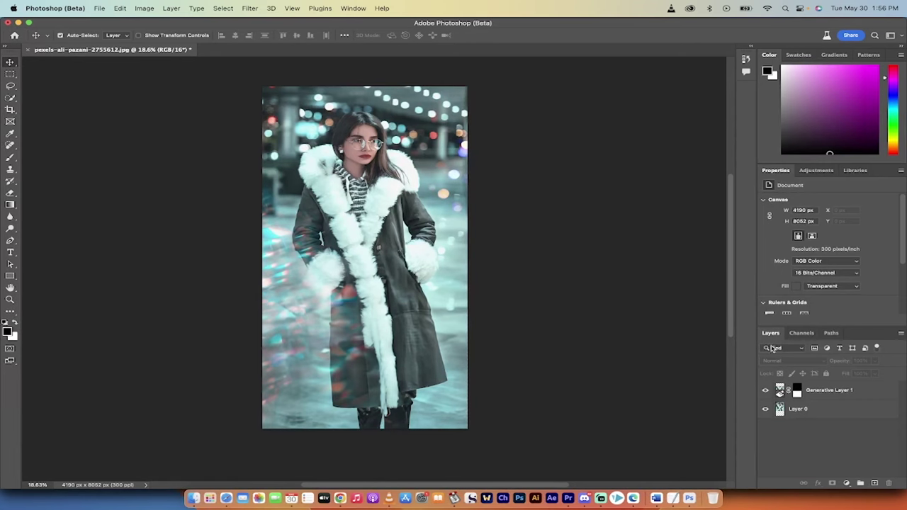
pyautogui.click(765, 389)
pyautogui.click(765, 389)
pyautogui.rightClick(194, 500)
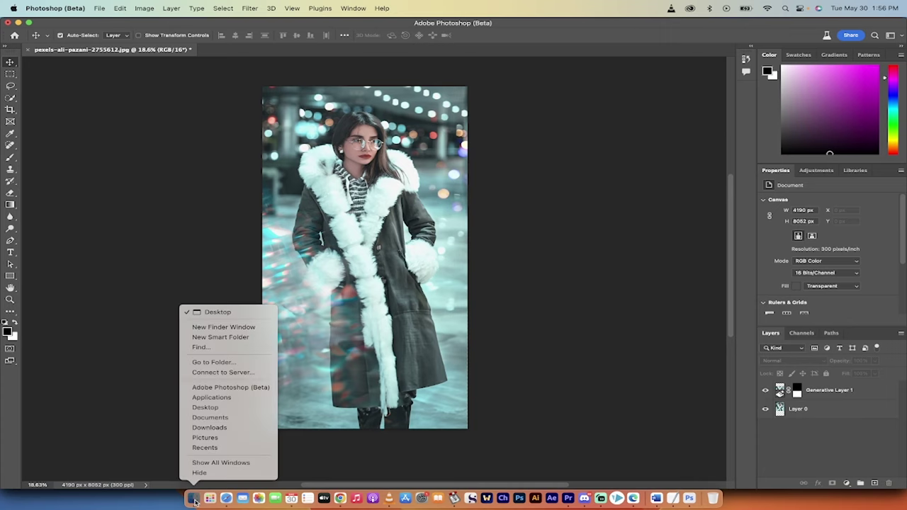
# Open a new Finder window on the Desktop and drag MonaLisa.jpg into Photoshop
pyautogui.click(194, 499)
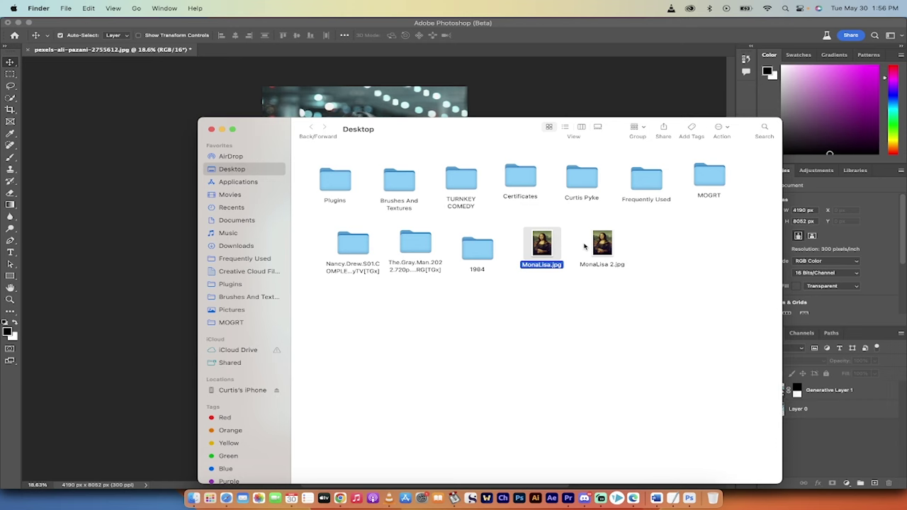
pyautogui.moveTo(542, 244)
pyautogui.mouseDown()
pyautogui.moveTo(542, 213)
pyautogui.moveTo(512, 125)
pyautogui.moveTo(295, 49)
pyautogui.moveTo(533, 241)
pyautogui.mouseUp()
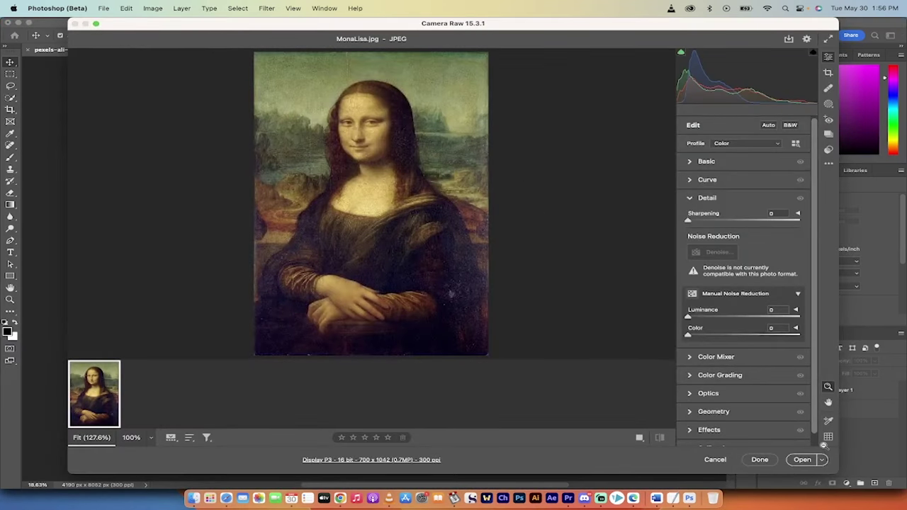
# Open MonaLisa.jpg from Camera Raw and unlock its Background into an editable Layer 0
pyautogui.click(802, 460)
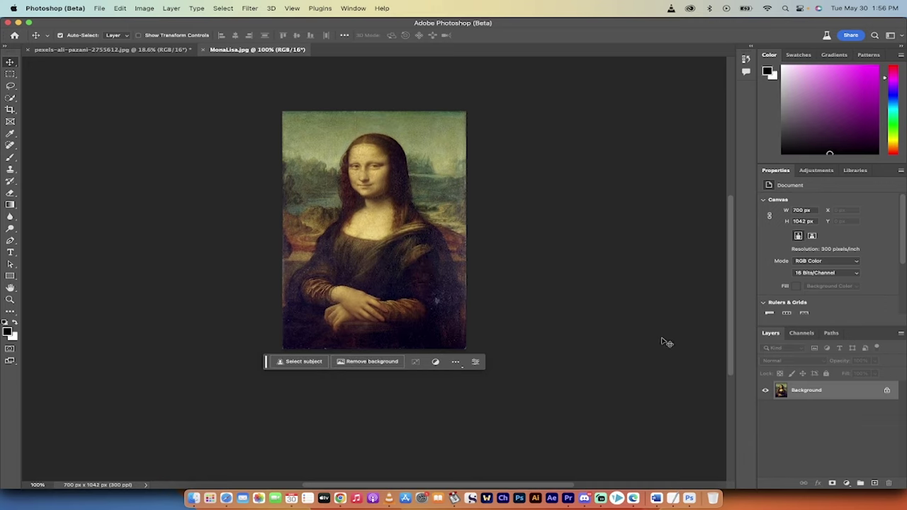
pyautogui.click(888, 392)
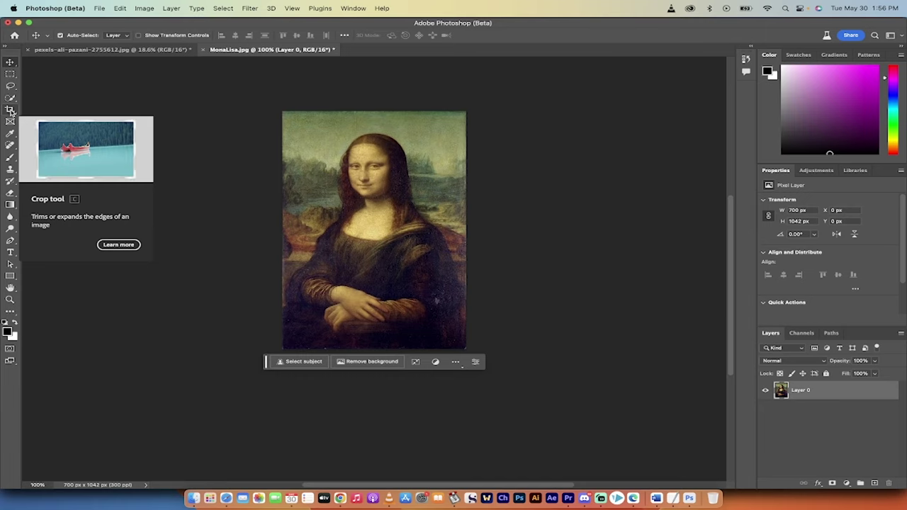
# Crop-extend the Mona Lisa canvas downward to 700 × 1637 px, leaving a transparent bottom area
pyautogui.moveTo(10, 109); pyautogui.dragTo(51, 112)
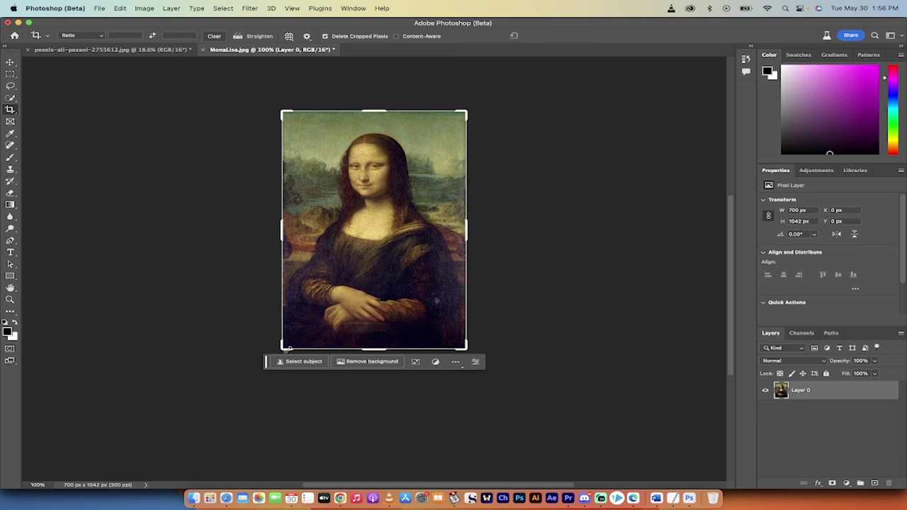
pyautogui.moveTo(289, 349); pyautogui.dragTo(290, 421)
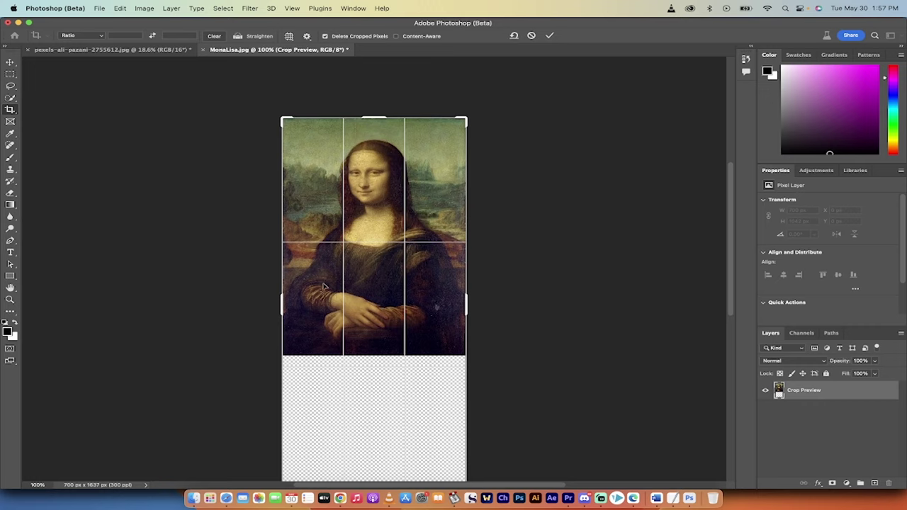
pyautogui.press('Return')
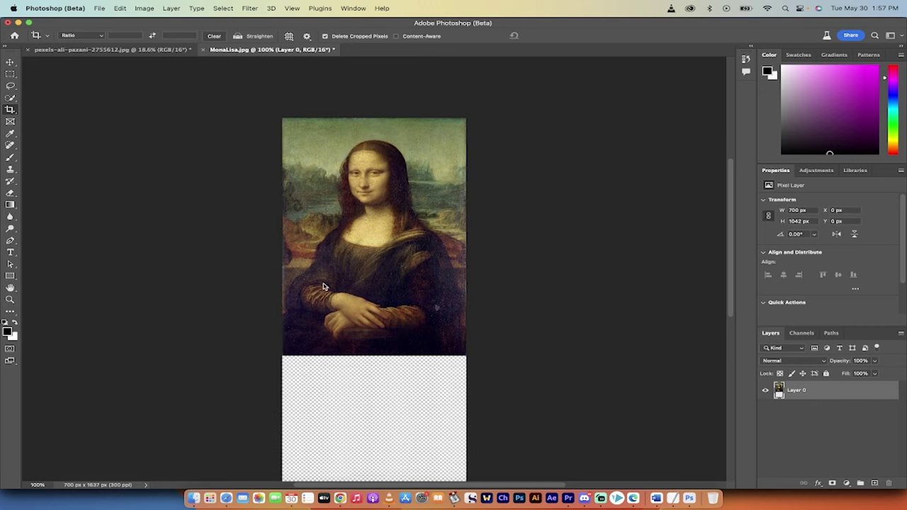
pyautogui.scroll(-3, 323, 286)
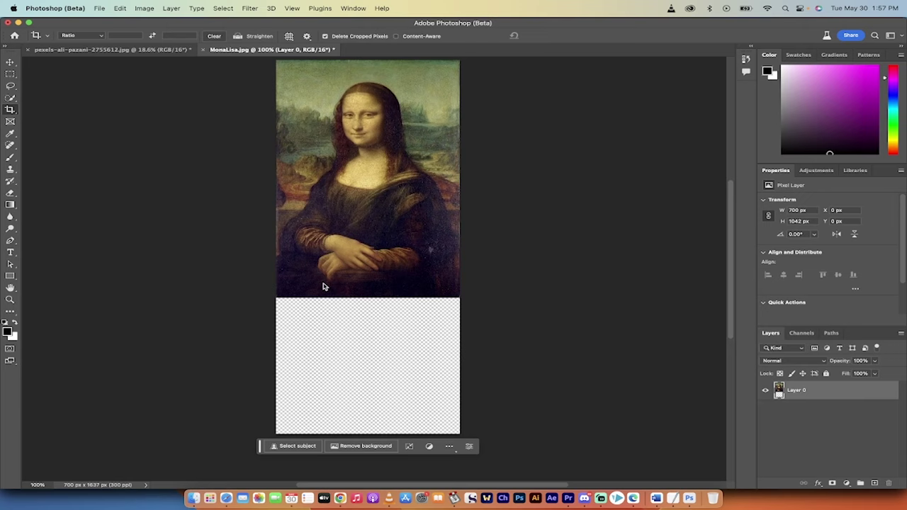
# Draw a 700 × 688 px rectangular marquee over the blank lower area, overlapping the painting's bottom edge
pyautogui.click(10, 74)
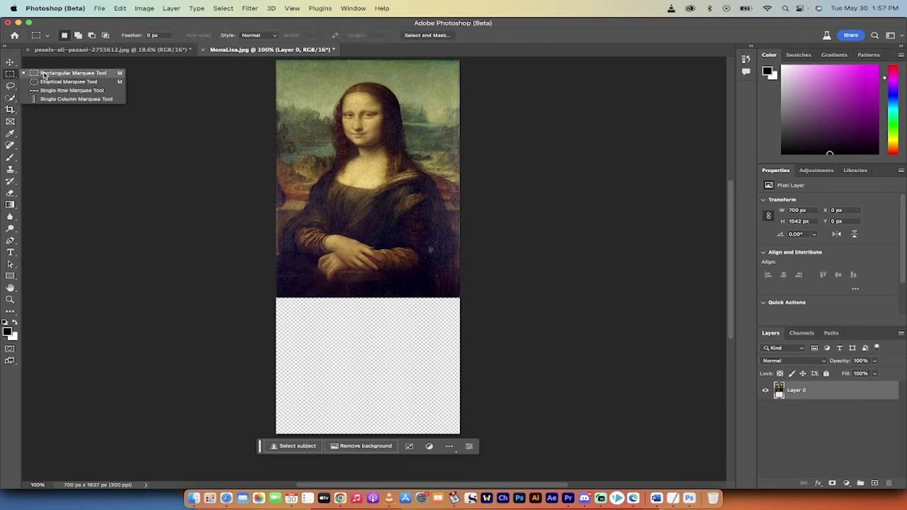
pyautogui.click(44, 74)
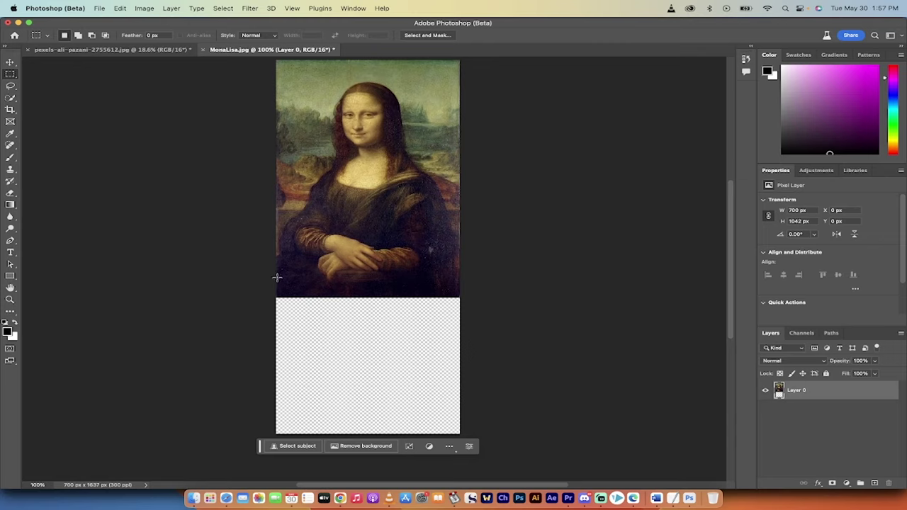
pyautogui.moveTo(277, 278); pyautogui.dragTo(276, 278)
pyautogui.moveTo(326, 299); pyautogui.dragTo(480, 436)
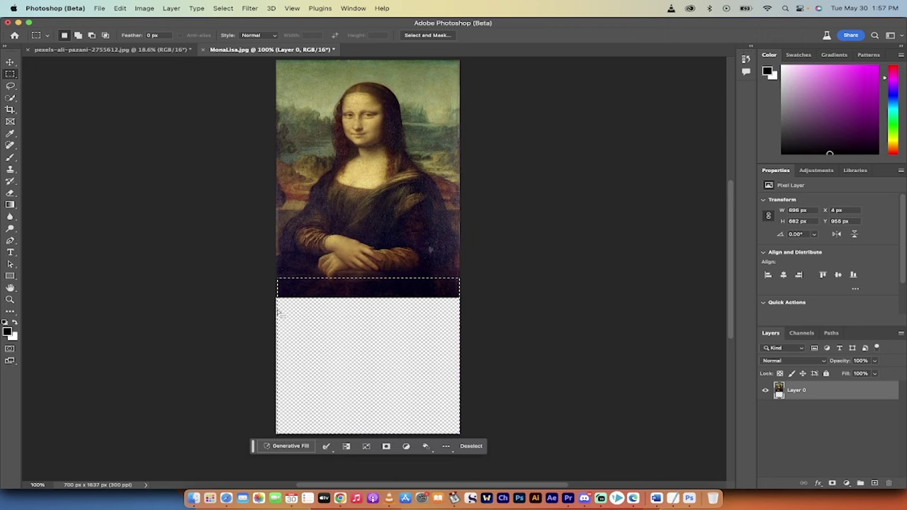
pyautogui.moveTo(276, 277); pyautogui.dragTo(330, 325)
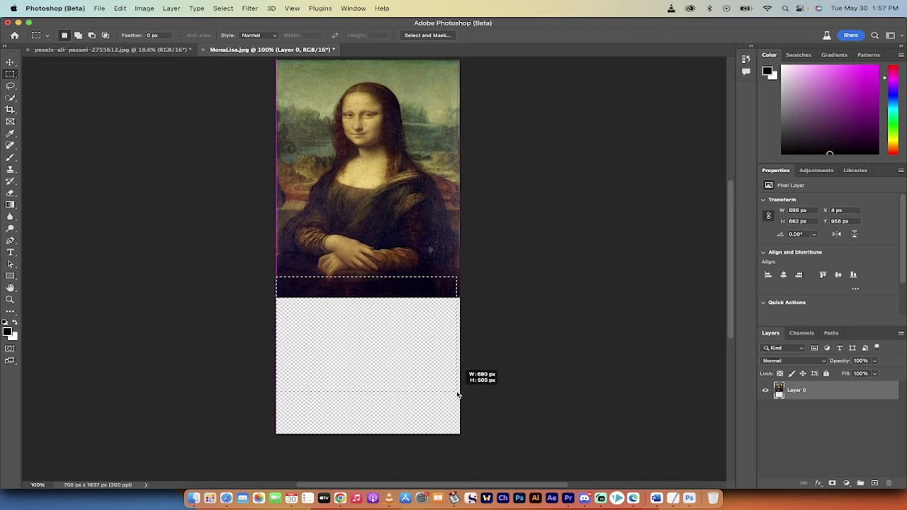
pyautogui.moveTo(458, 395); pyautogui.dragTo(462, 435)
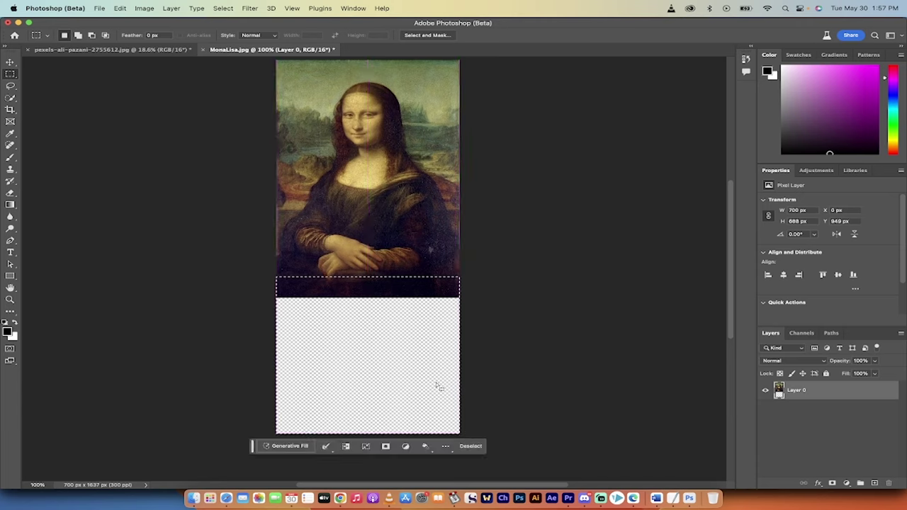
# Run Generative Fill with an empty prompt on the selected lower area
pyautogui.click(290, 446)
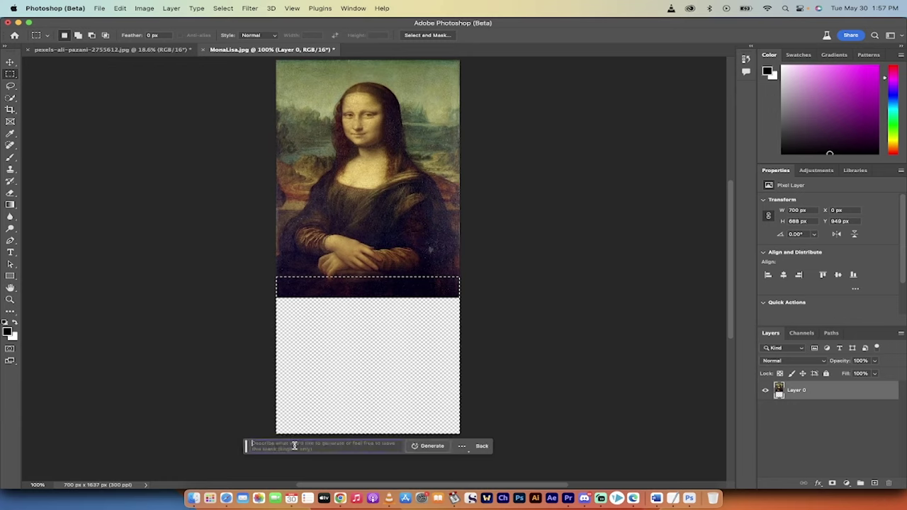
pyautogui.click(429, 447)
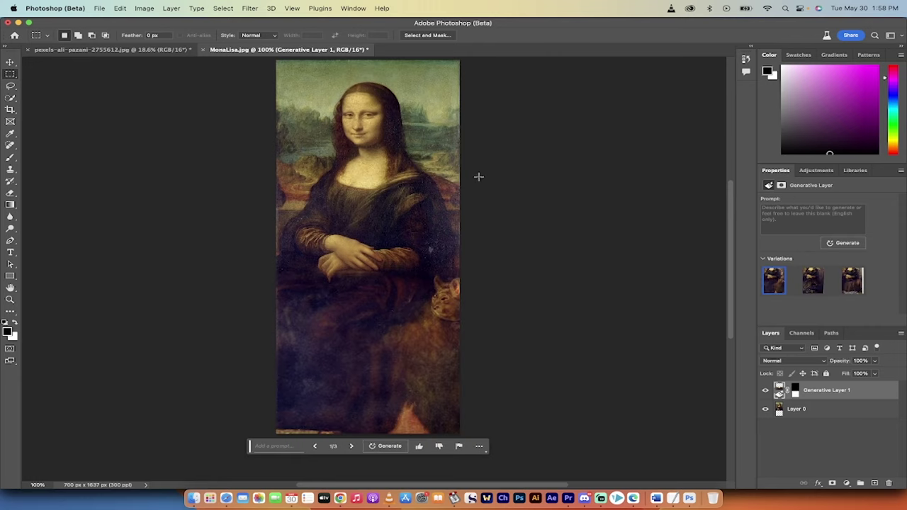
pyautogui.scroll(-1, 453, 269)
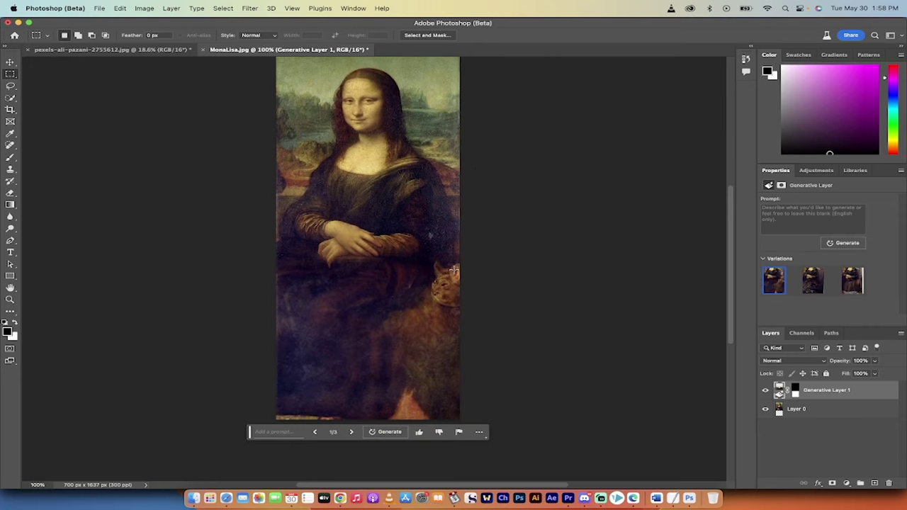
pyautogui.scroll(2, 454, 269)
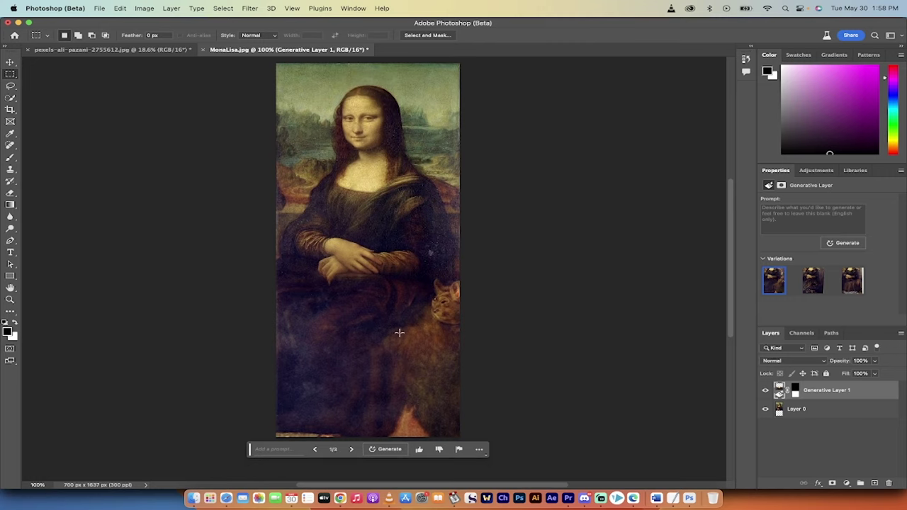
pyautogui.scroll(1, 449, 314)
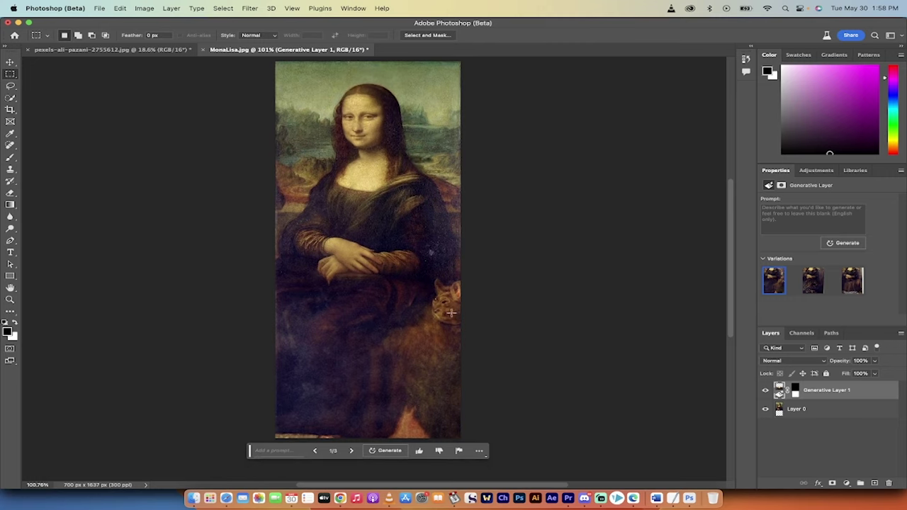
pyautogui.scroll(-2, 449, 314)
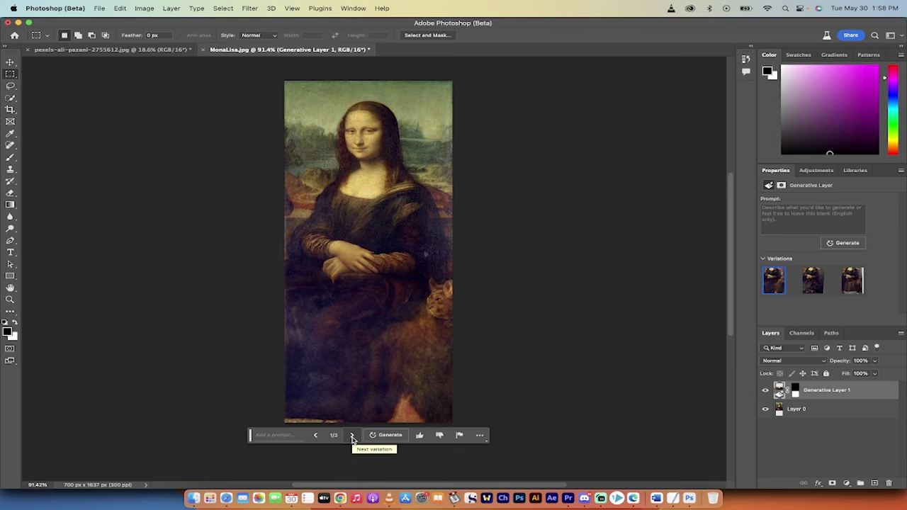
# Step through variations 2/3 and 3/3, ending on the long brown skirt with garbled lettering
pyautogui.click(352, 436)
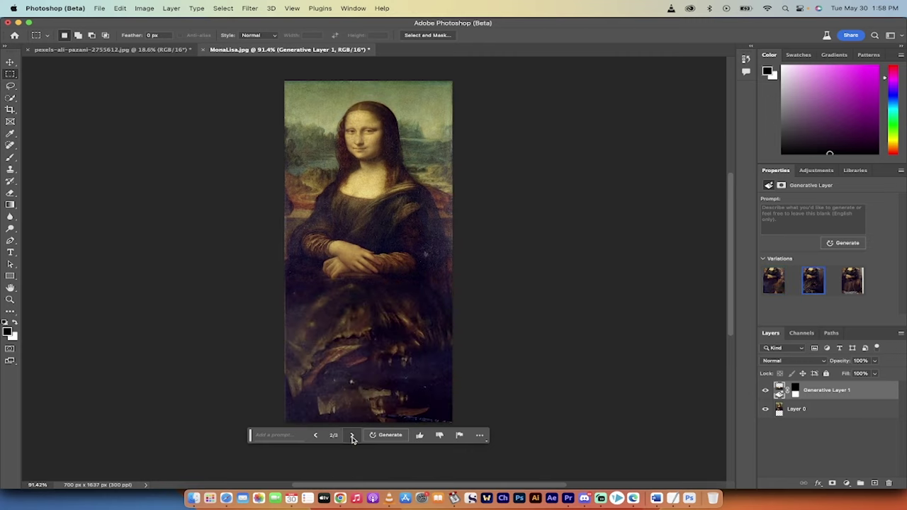
pyautogui.scroll(2, 336, 298)
pyautogui.scroll(-2, 336, 297)
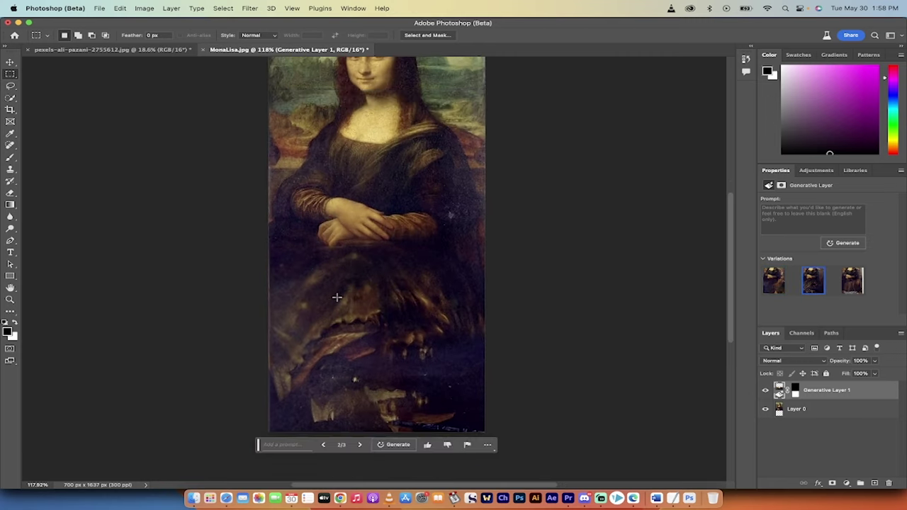
pyautogui.scroll(-1, 336, 297)
pyautogui.scroll(2, 336, 297)
pyautogui.scroll(-1, 337, 298)
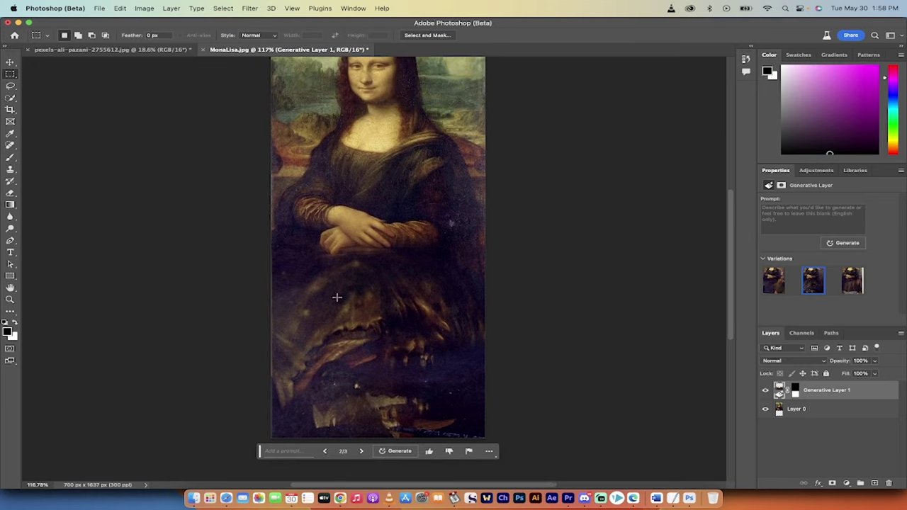
pyautogui.click(360, 451)
pyautogui.scroll(-1, 399, 318)
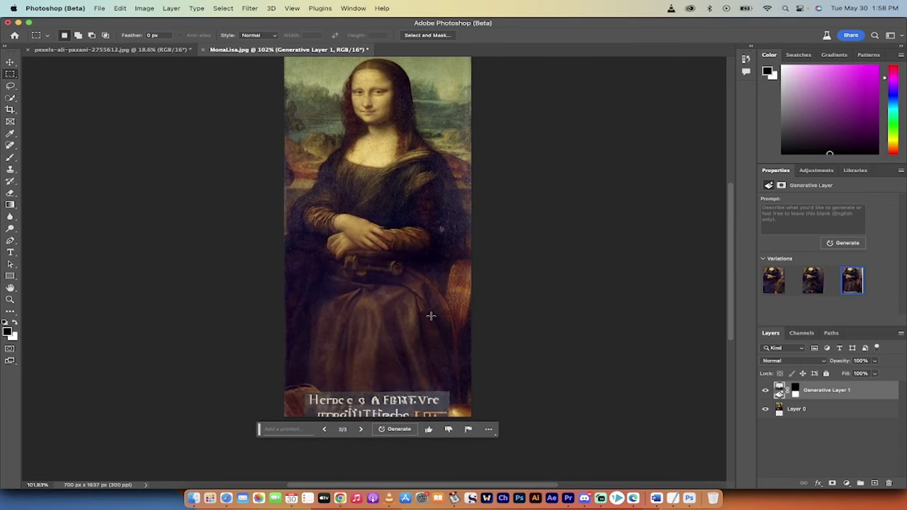
pyautogui.scroll(-1, 336, 400)
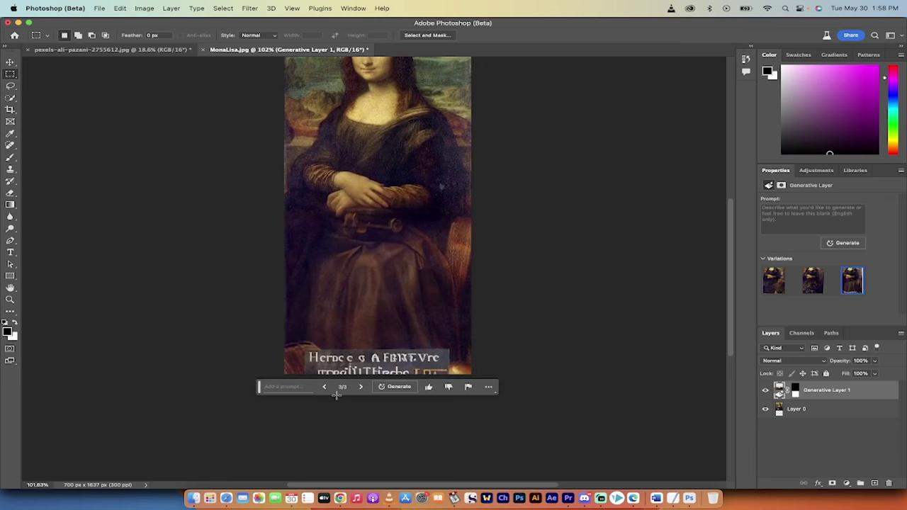
pyautogui.scroll(1, 337, 394)
pyautogui.scroll(1, 379, 384)
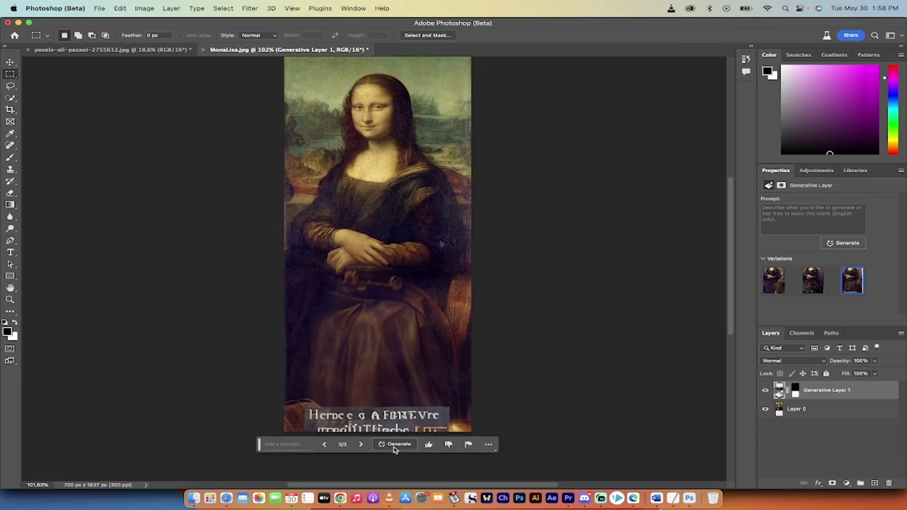
pyautogui.scroll(2, 380, 358)
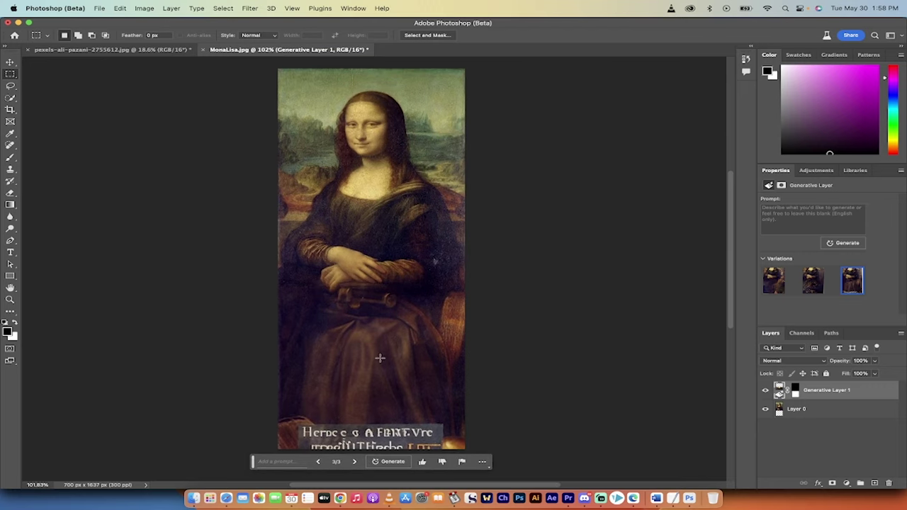